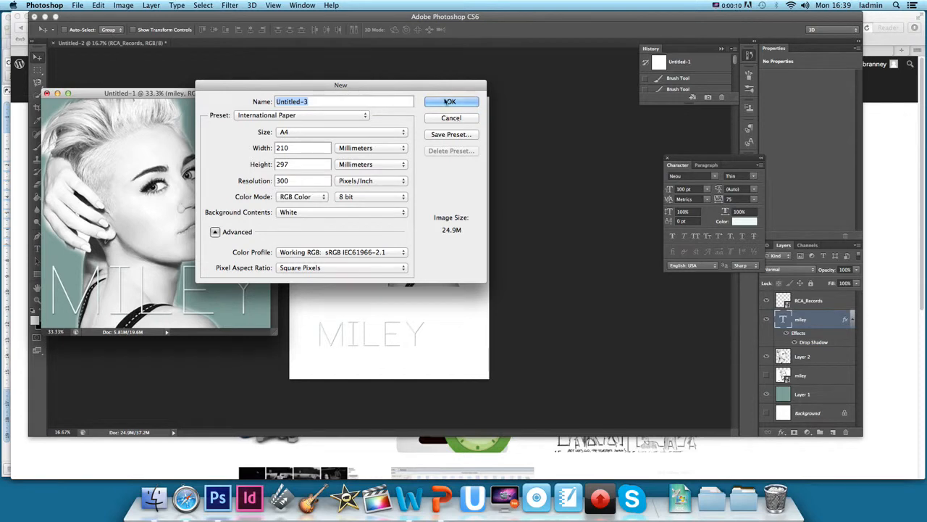
# Cancel the new-document dialog and close the Untitled-1 document without saving
pyautogui.click(453, 118)
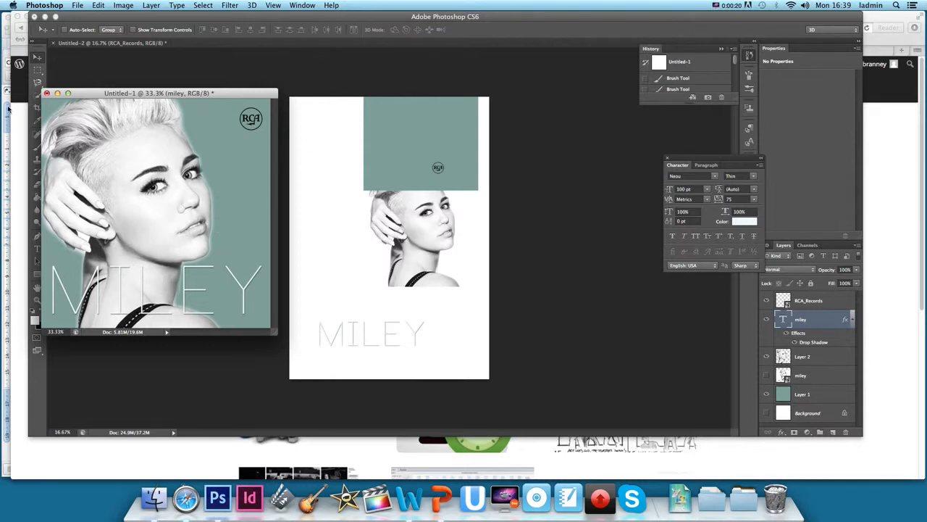
pyautogui.click(46, 93)
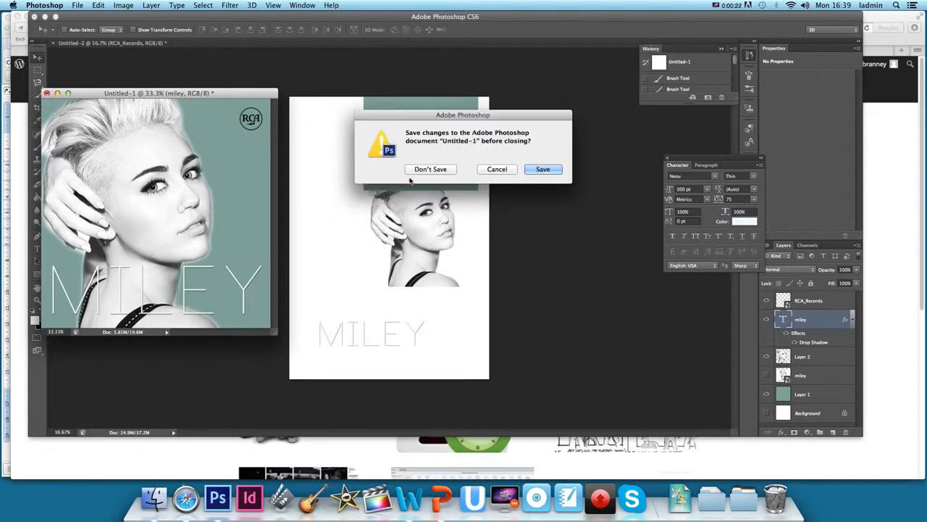
pyautogui.click(494, 172)
pyautogui.click(58, 93)
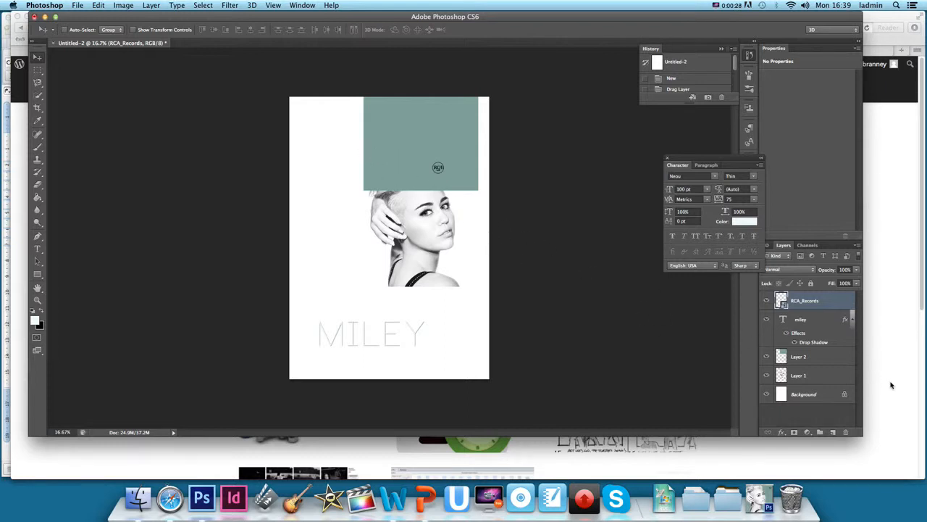
# Scale the green rectangle layer (Layer 2) with Free Transform so it covers the whole poster page
pyautogui.click(841, 361)
pyautogui.press('super+t')
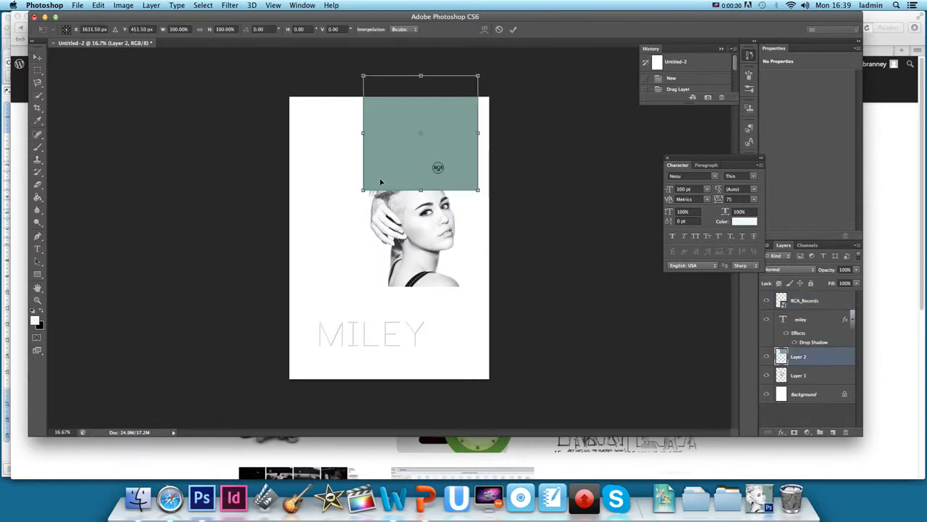
pyautogui.moveTo(405, 158); pyautogui.dragTo(332, 179)
pyautogui.moveTo(404, 212); pyautogui.dragTo(501, 390)
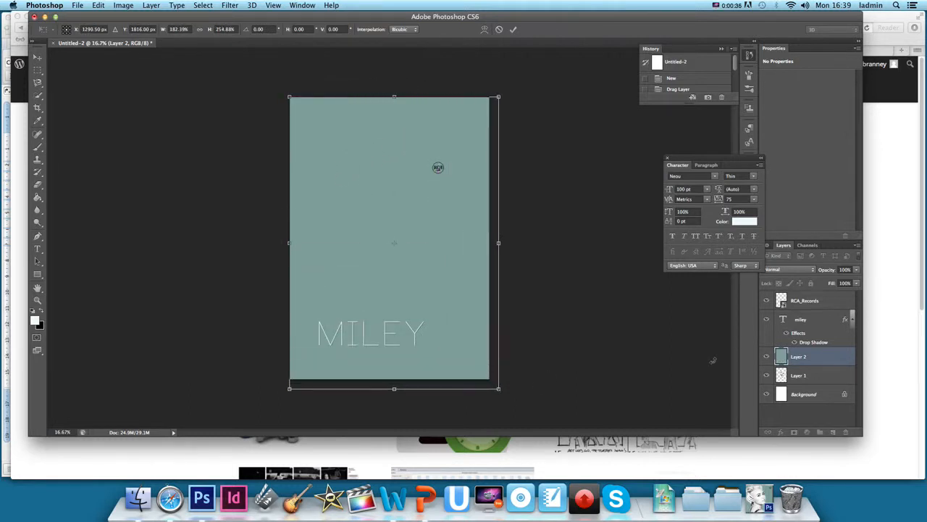
pyautogui.click(37, 58)
pyautogui.click(551, 169)
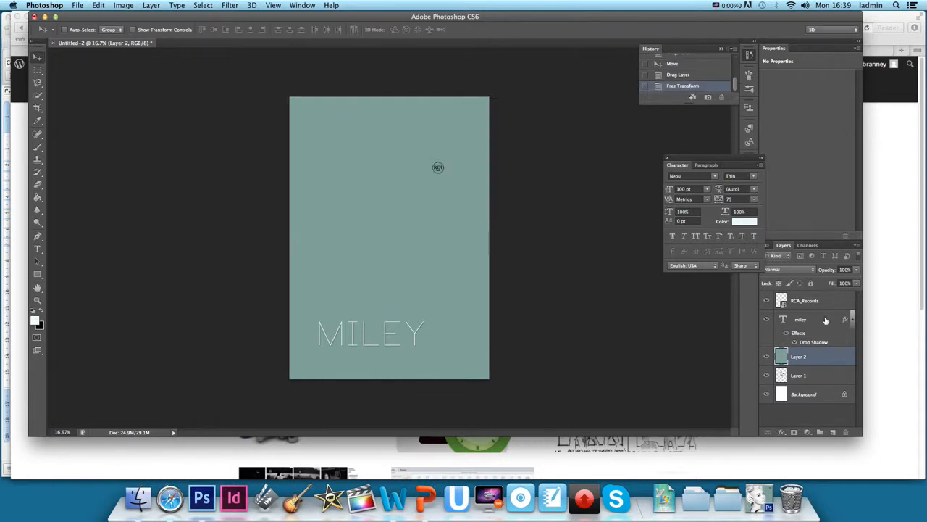
# Move Layer 1 above Layer 2 in the layer stack
pyautogui.doubleClick(818, 375)
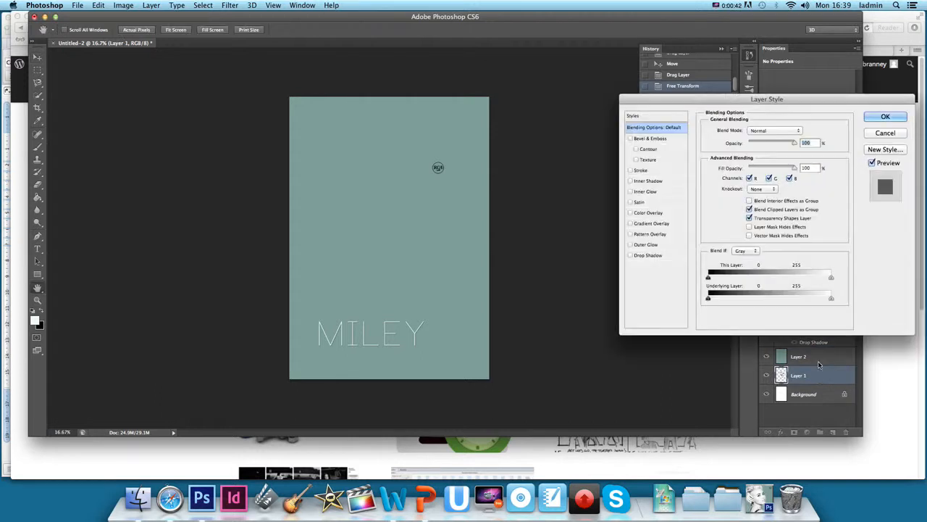
pyautogui.click(904, 120)
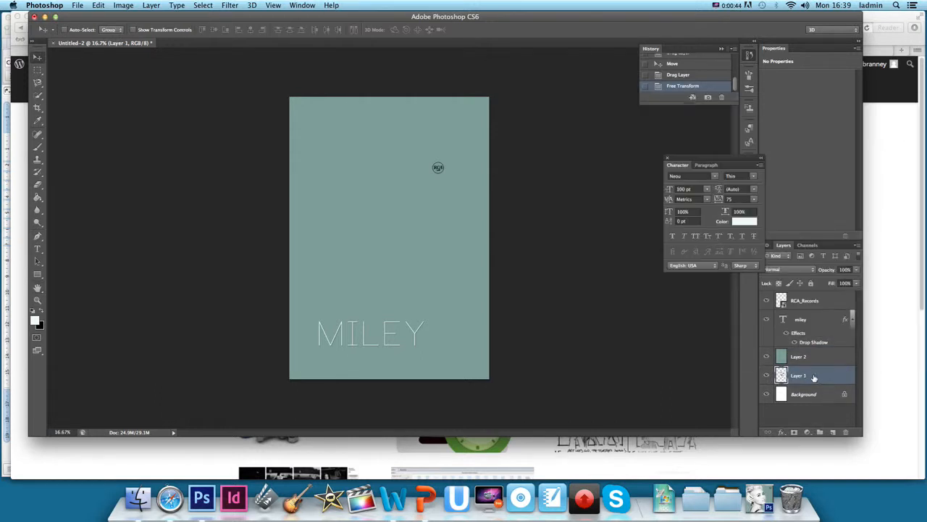
pyautogui.moveTo(815, 377); pyautogui.dragTo(815, 353)
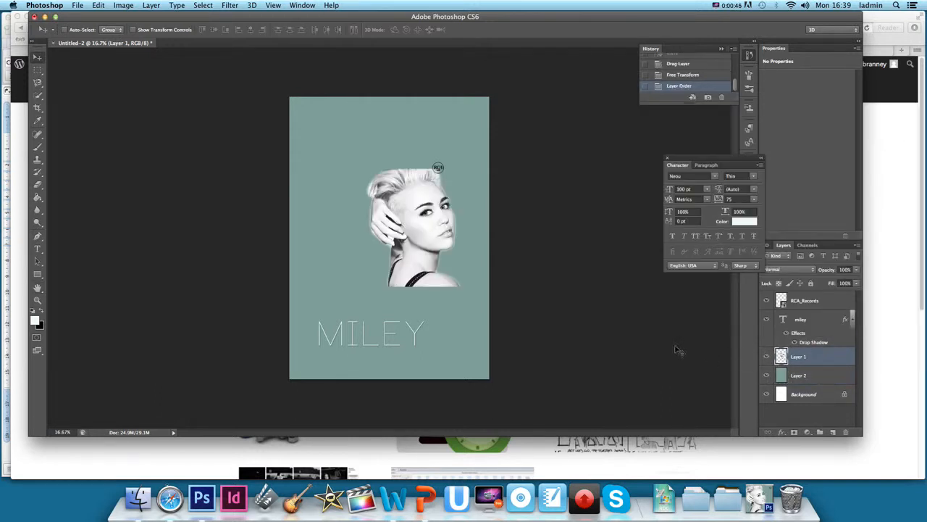
# Free-transform the portrait photo, enlarging it to about 254% so it fills the poster's left side, and apply
pyautogui.press('super+t')
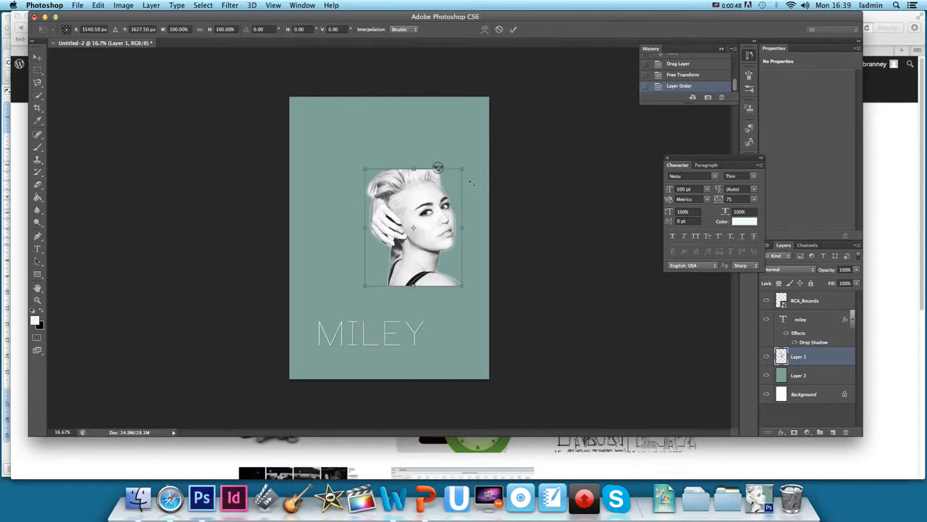
pyautogui.moveTo(365, 168); pyautogui.dragTo(263, 115)
pyautogui.moveTo(464, 286)
pyautogui.mouseDown()
pyautogui.moveTo(551, 384)
pyautogui.moveTo(506, 345)
pyautogui.moveTo(457, 281)
pyautogui.mouseUp()
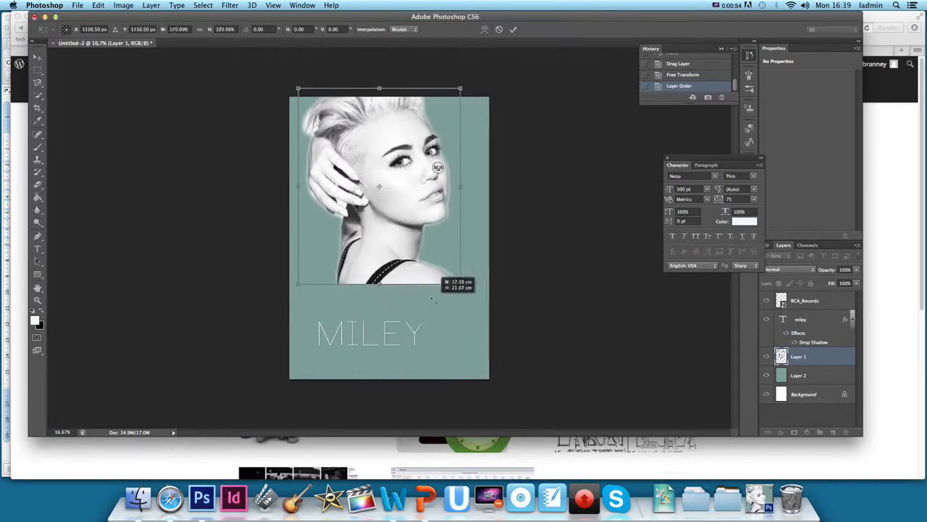
pyautogui.moveTo(387, 256); pyautogui.dragTo(363, 354)
pyautogui.moveTo(381, 229); pyautogui.dragTo(369, 134)
pyautogui.moveTo(419, 289); pyautogui.dragTo(500, 390)
pyautogui.moveTo(447, 277); pyautogui.dragTo(361, 270)
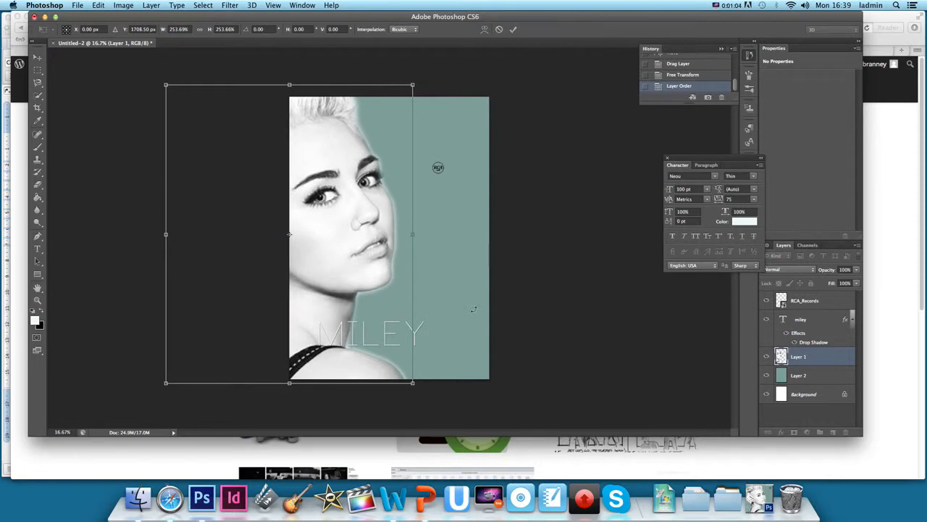
pyautogui.click(37, 57)
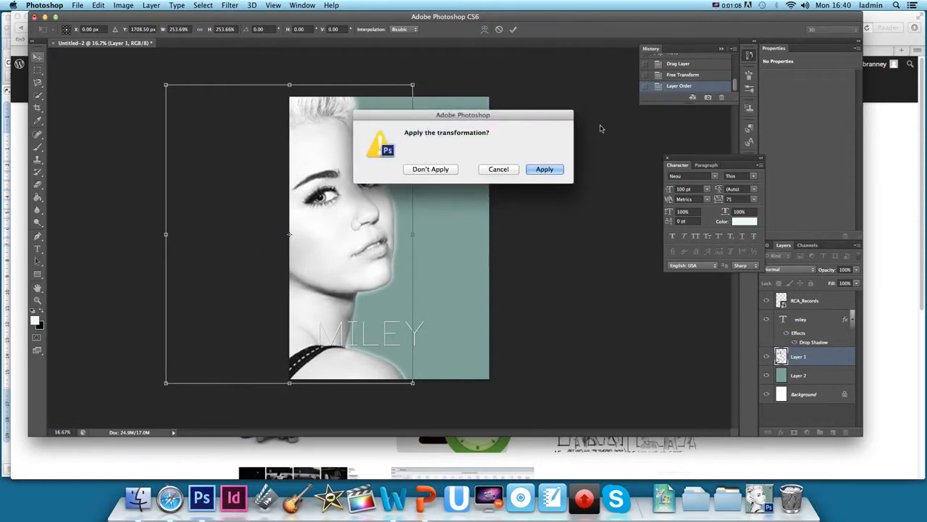
pyautogui.click(544, 168)
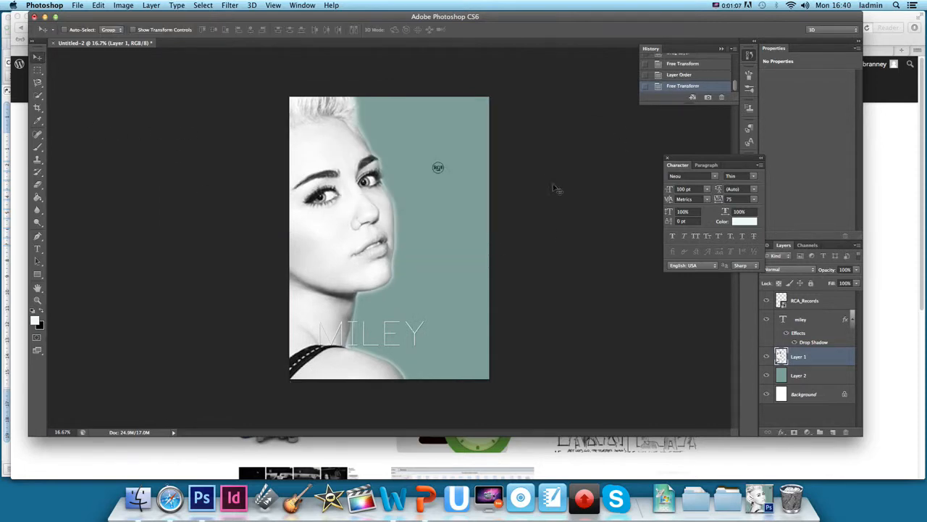
# Move the MILEY title text to the poster's lower right corner
pyautogui.click(814, 323)
pyautogui.moveTo(367, 327); pyautogui.dragTo(426, 331)
# Enlarge the RCA logo and move it into the poster's top-right corner
pyautogui.click(811, 301)
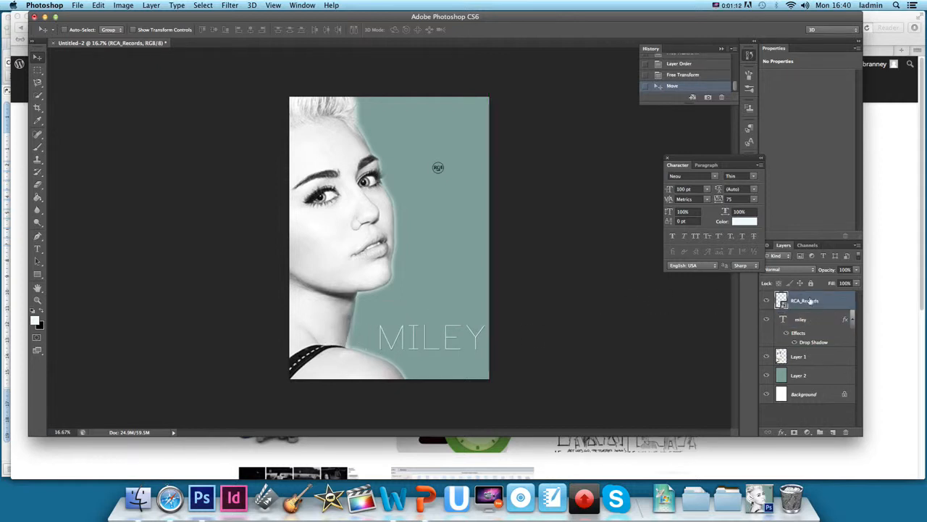
pyautogui.press('super+t')
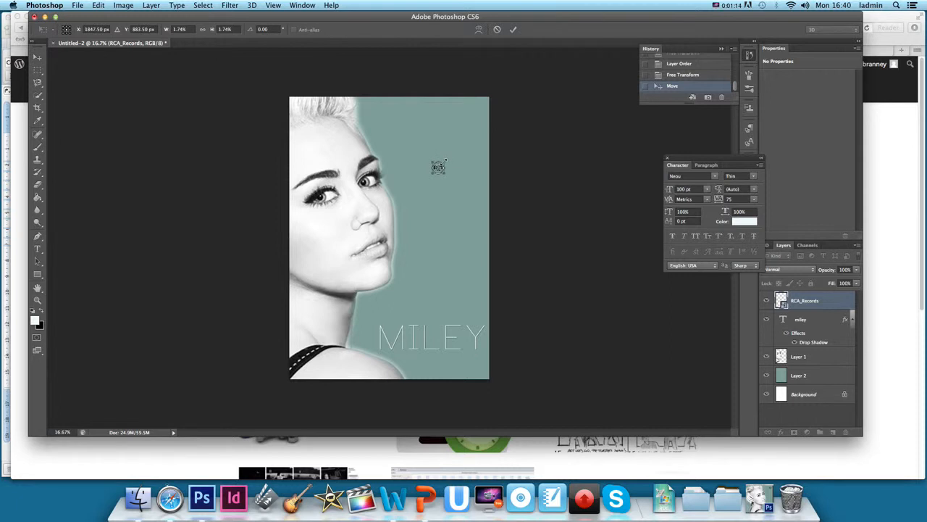
pyautogui.moveTo(446, 160); pyautogui.dragTo(460, 147)
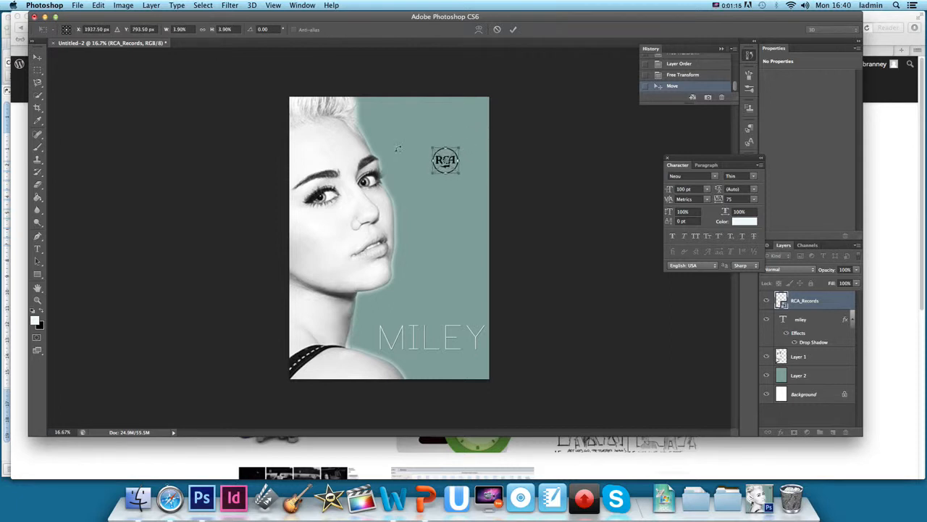
pyautogui.click(38, 58)
pyautogui.click(542, 169)
pyautogui.moveTo(455, 163); pyautogui.dragTo(475, 121)
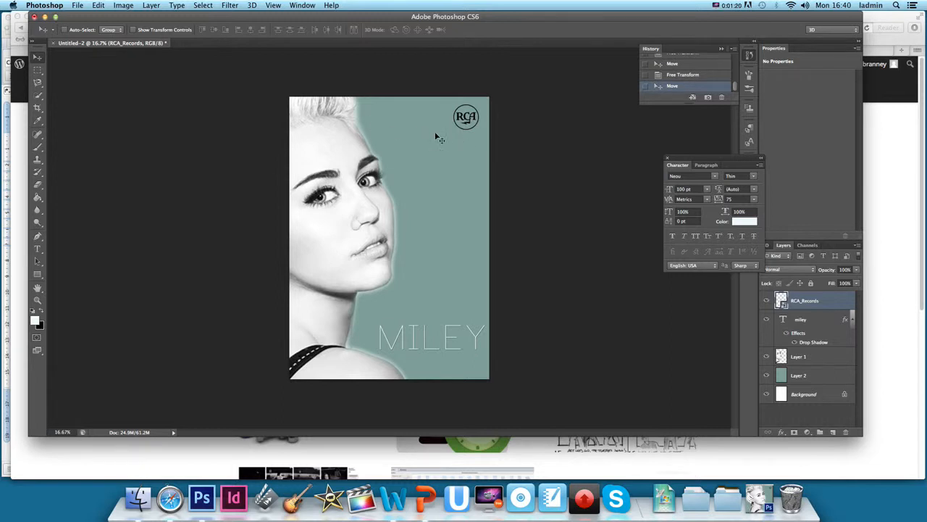
# Draw a text box on the poster's right side with 40 pt size and right alignment
pyautogui.click(38, 249)
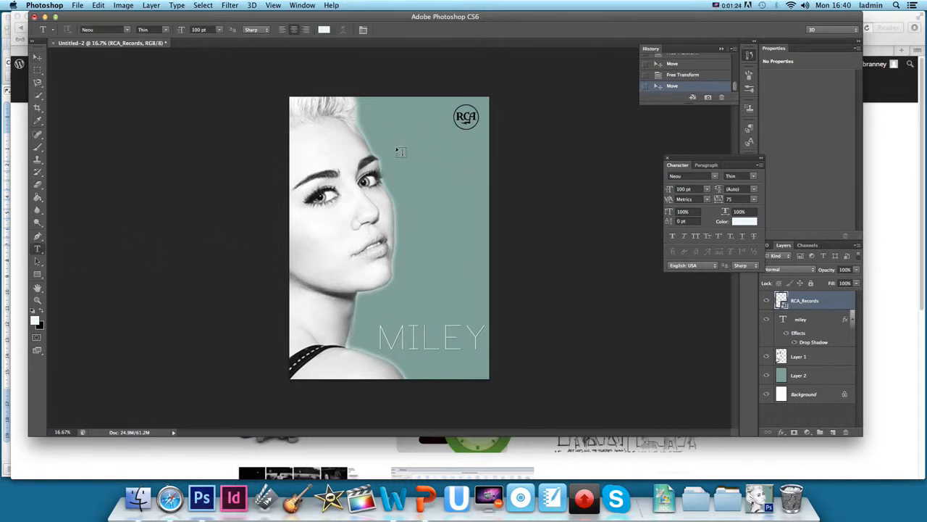
pyautogui.moveTo(396, 149); pyautogui.dragTo(485, 316)
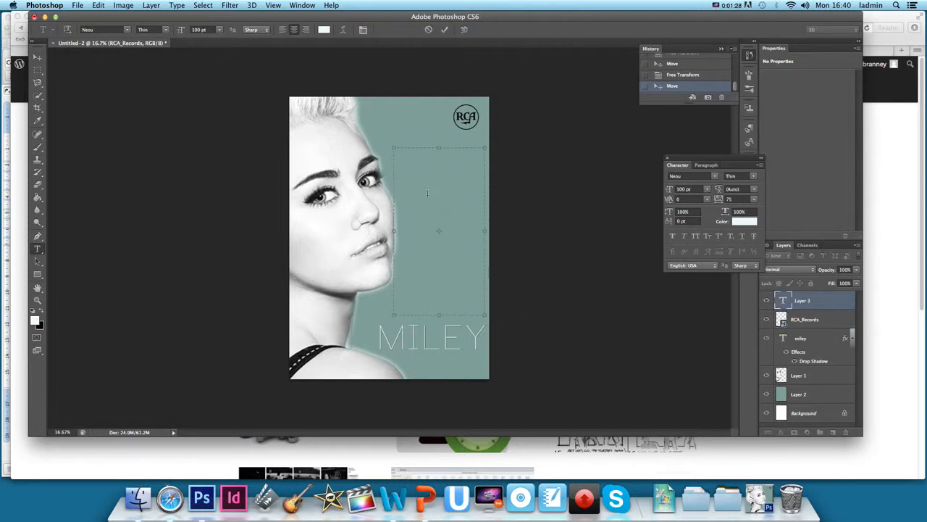
pyautogui.click(197, 29)
pyautogui.write('40')
pyautogui.press('Return')
pyautogui.click(307, 30)
# Set the text font to Futura Condensed and the text colour to black
pyautogui.click(127, 30)
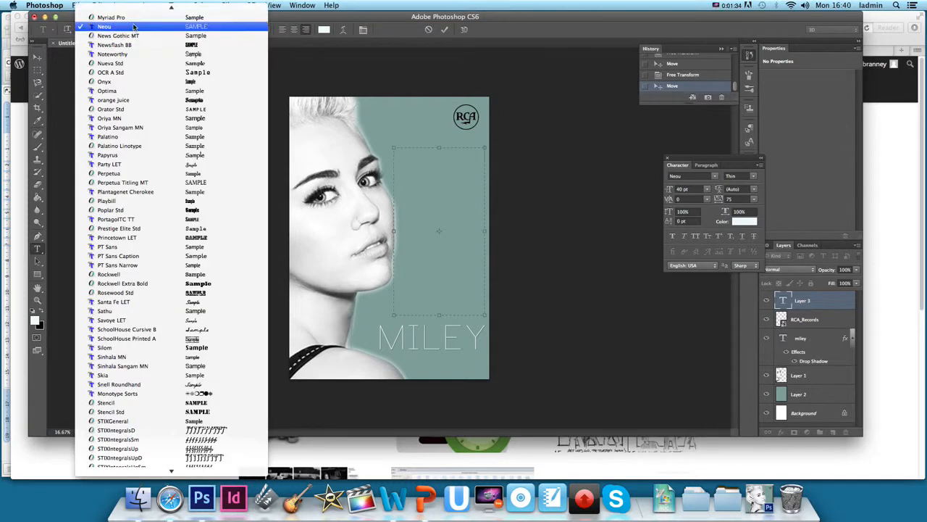
pyautogui.scroll(10, 142, 63)
pyautogui.click(143, 63)
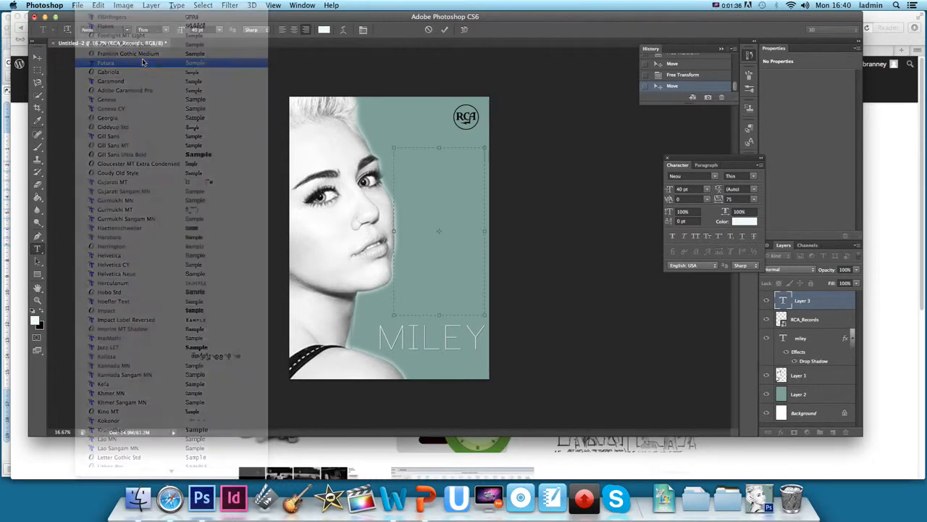
pyautogui.click(41, 312)
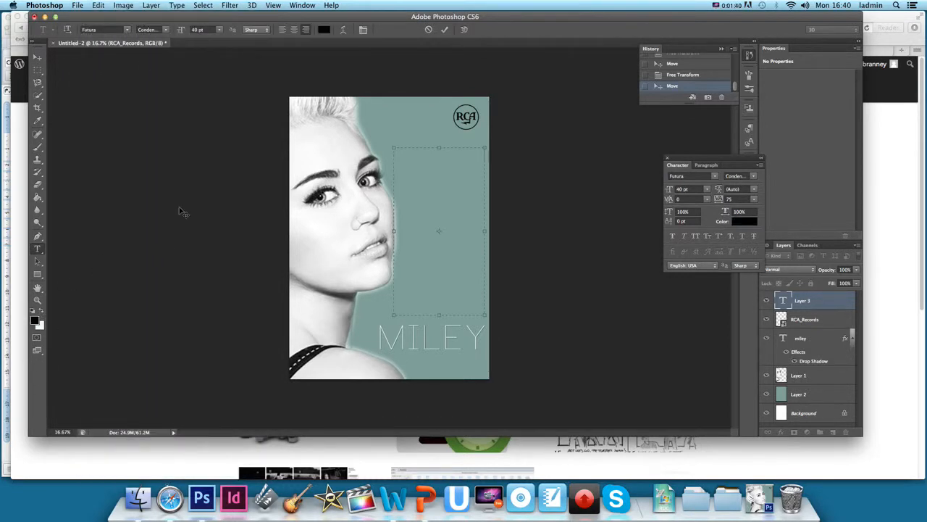
pyautogui.write('CTOB')
pyautogui.press('BackSpace')
pyautogui.press('BackSpace')
pyautogui.press('BackSpace')
pyautogui.press('BackSpace')
pyautogui.press('BackSpace')
# Set the tracking to 0 and the font size to 30 pt
pyautogui.click(753, 199)
pyautogui.click(747, 249)
pyautogui.click(195, 29)
pyautogui.write('30')
pyautogui.press('Return')
# Type the tour date line "15 NOVEMBER - 02 ARENA"
pyautogui.write('NOVEMBER')
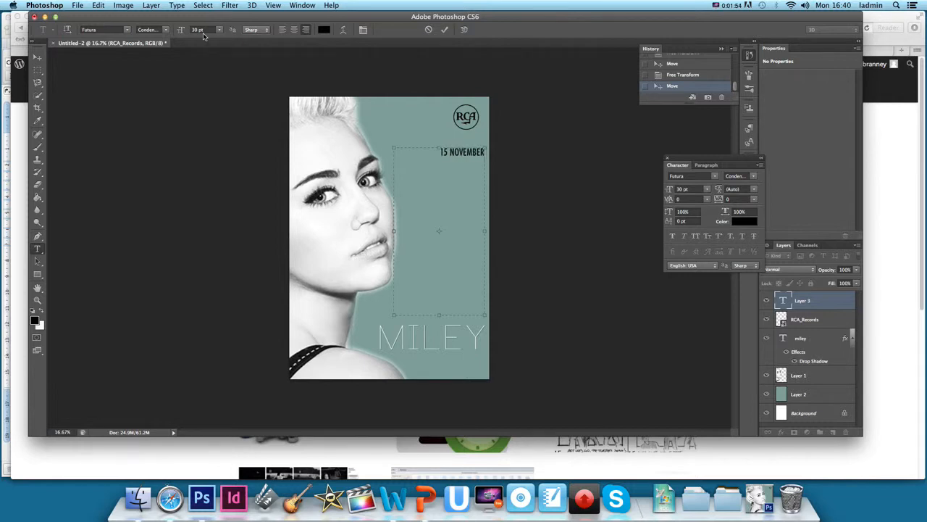
pyautogui.write(' - 02 ACA')
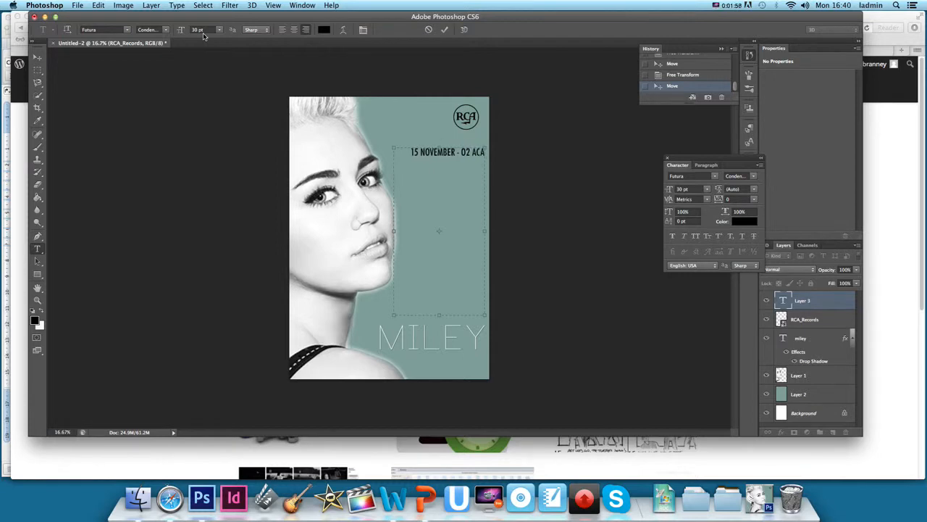
pyautogui.write('DEMY')
pyautogui.press('BackSpace')
pyautogui.press('BackSpace')
pyautogui.press('BackSpace')
pyautogui.press('BackSpace')
pyautogui.press('BackSpace')
pyautogui.press('BackSpace')
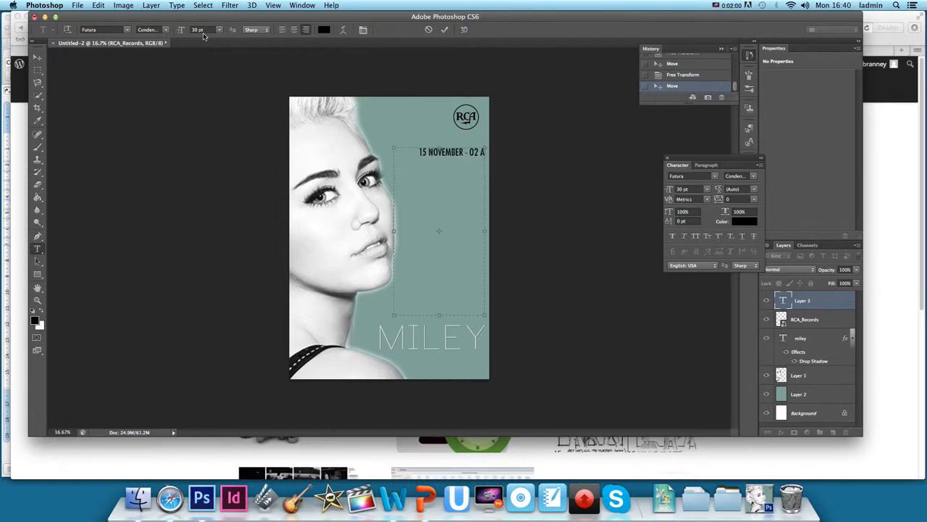
pyautogui.press('BackSpace')
pyautogui.press('BackSpace')
pyautogui.write('ARENA ')
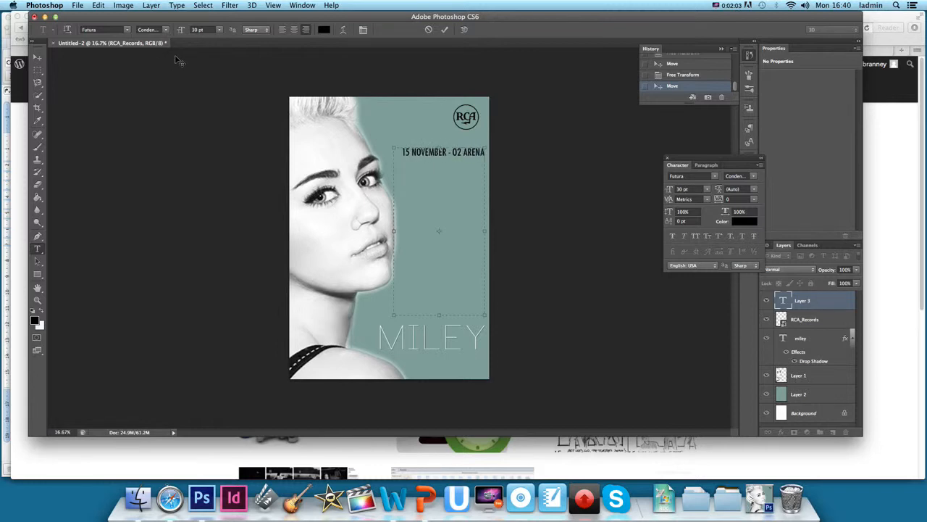
pyautogui.write('12 DECEMBER - NEC BIRMINGHAM')
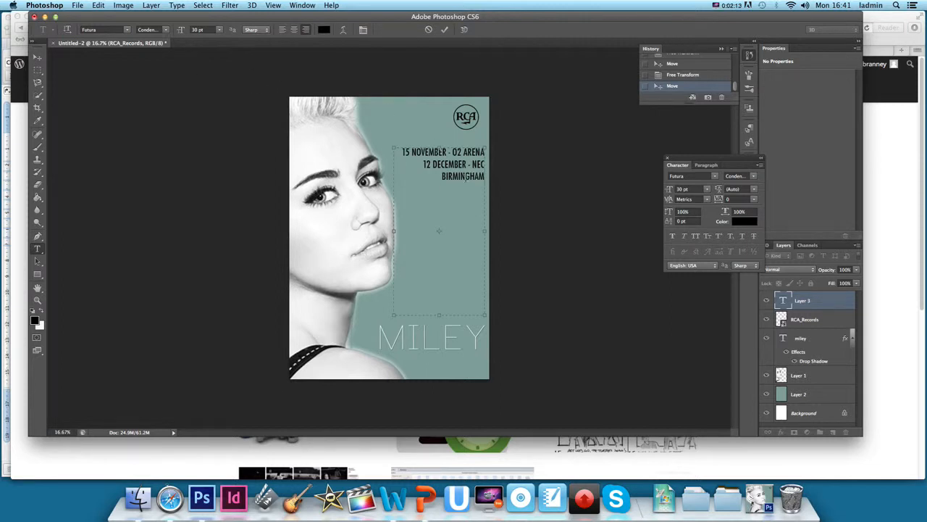
# Select both date lines and set their font size to 20 pt
pyautogui.moveTo(485, 180); pyautogui.dragTo(374, 145)
pyautogui.click(193, 29)
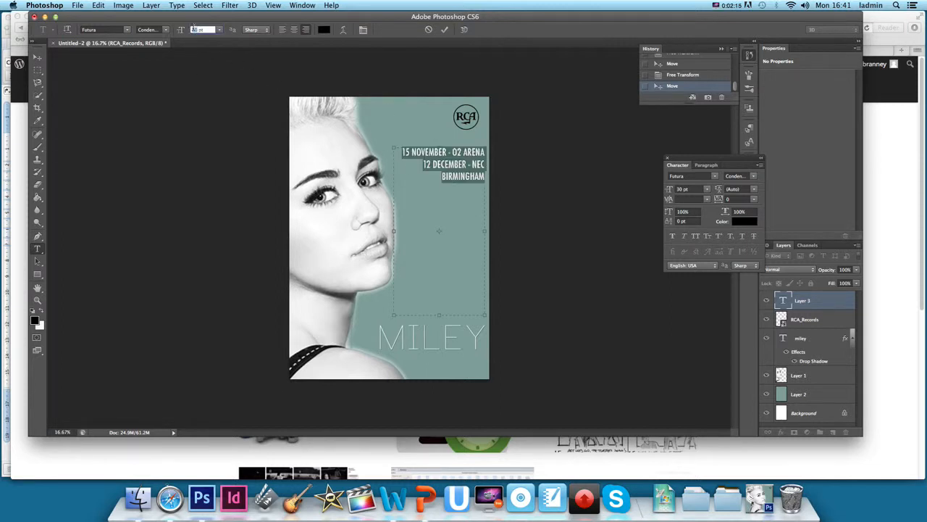
pyautogui.write('20')
pyautogui.press('Return')
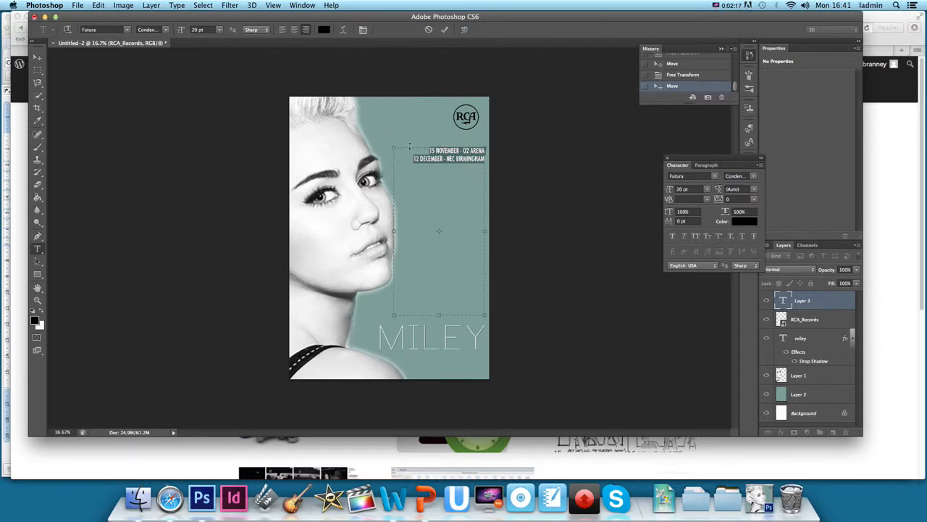
# Select and copy the two tour date lines, placing the cursor at the end of the text
pyautogui.click(469, 179)
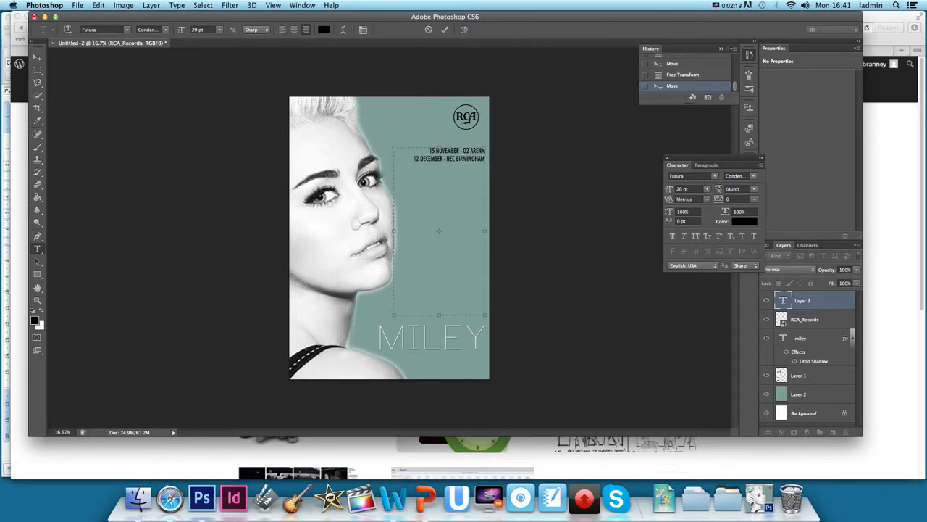
pyautogui.moveTo(436, 150); pyautogui.dragTo(484, 164)
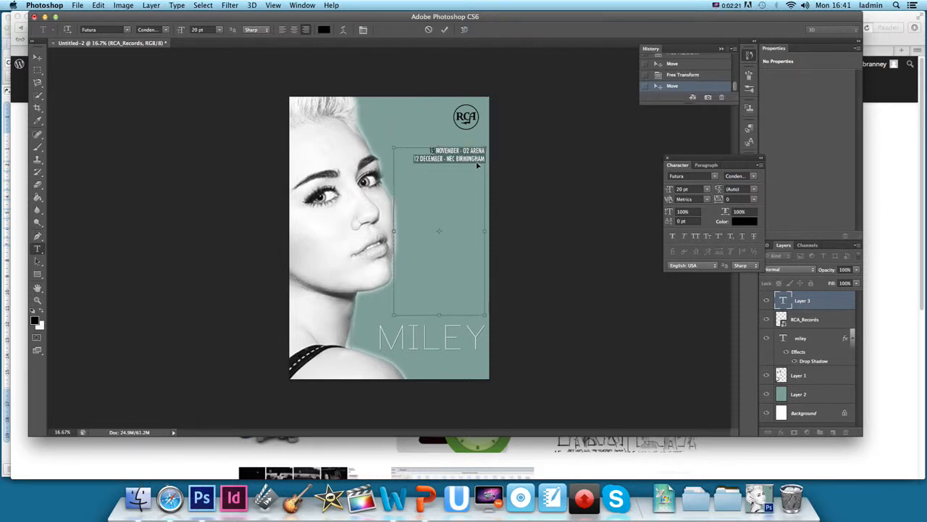
pyautogui.moveTo(430, 151); pyautogui.dragTo(491, 161)
pyautogui.press('cmd+c')
pyautogui.click(484, 166)
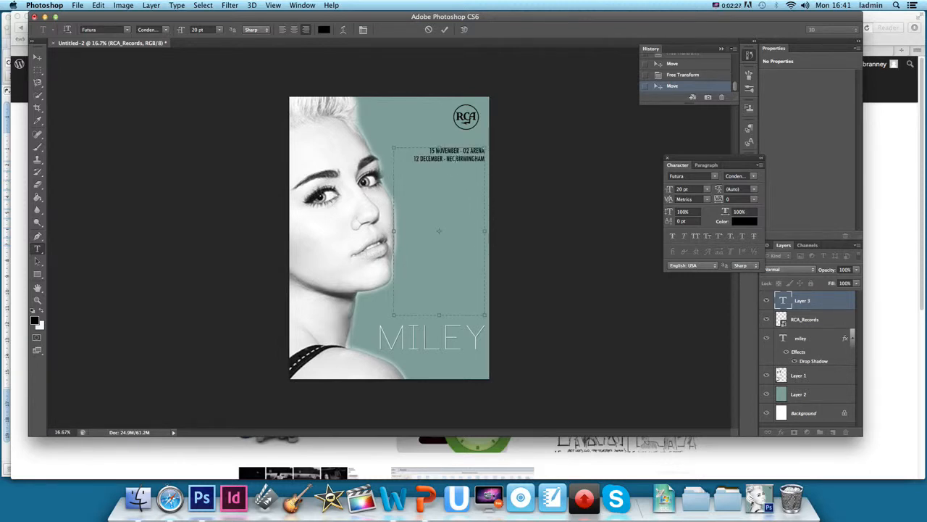
# Paste the copied date lines repeatedly on new lines to build a longer tour dates list
pyautogui.press('Return')
pyautogui.press('cmd+v')
pyautogui.press('Return')
pyautogui.press('super+v')
pyautogui.press('Return')
pyautogui.press('super+v')
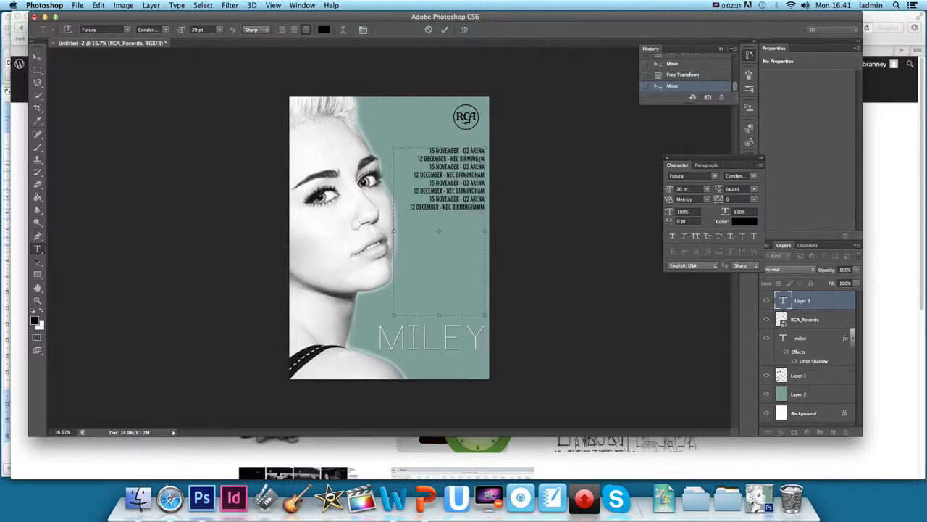
pyautogui.press('Return')
pyautogui.press('super+v')
pyautogui.press('super+v')
pyautogui.press('Return')
# Paste the date lines several more times to lengthen the tour list, then commit the text layer
pyautogui.press('super+v')
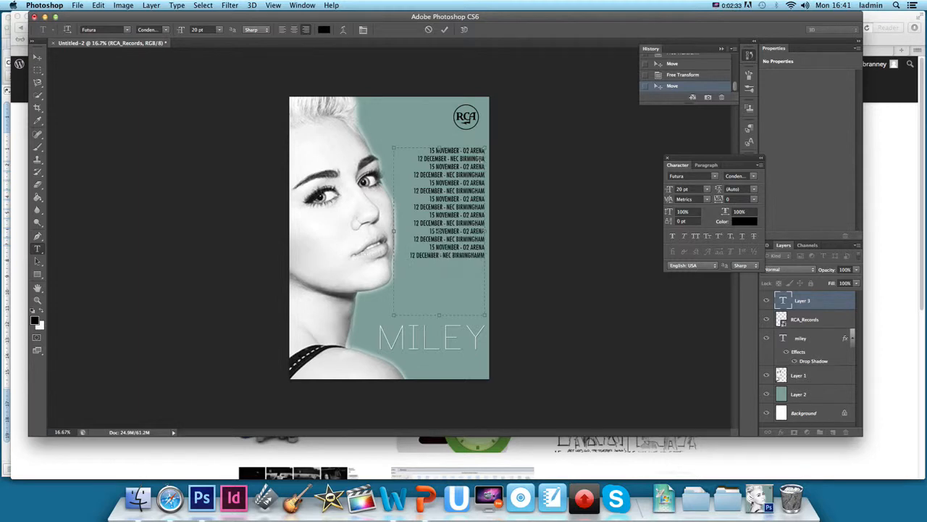
pyautogui.press('Return')
pyautogui.press('super+v')
pyautogui.press('Return')
pyautogui.press('super+v')
pyautogui.press('Return')
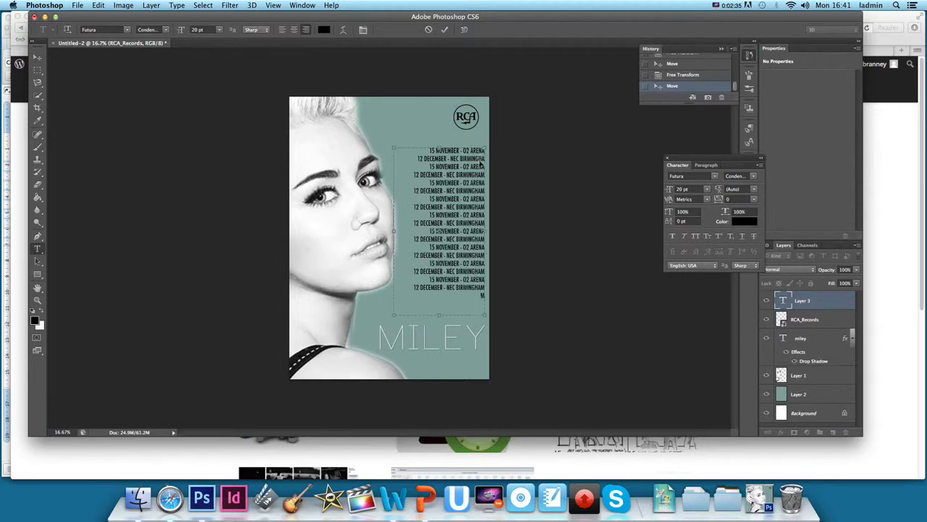
pyautogui.press('super+v')
pyautogui.press('super+Return')
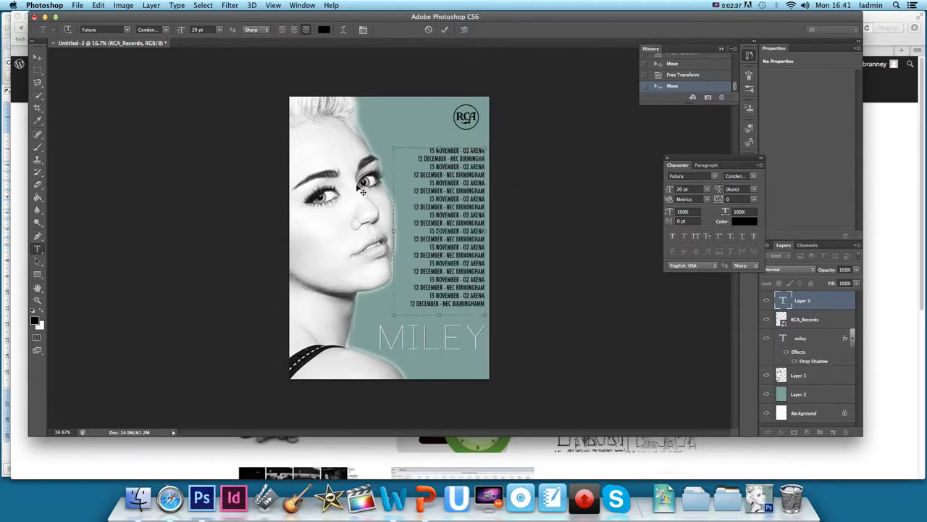
pyautogui.click(37, 57)
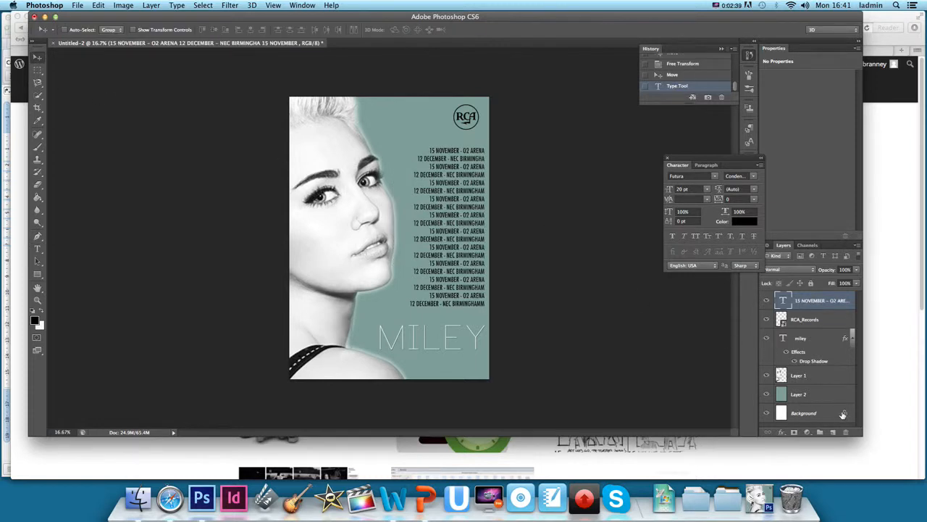
pyautogui.click(833, 432)
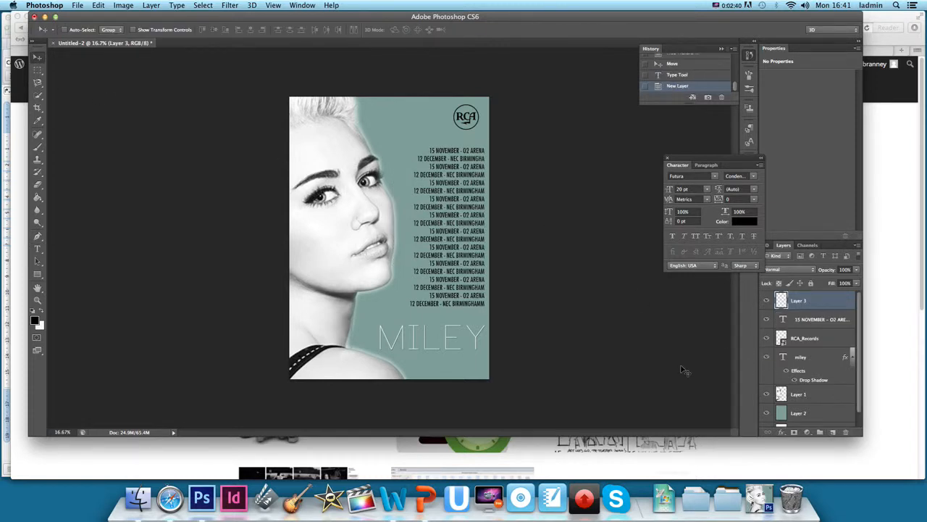
pyautogui.click(38, 250)
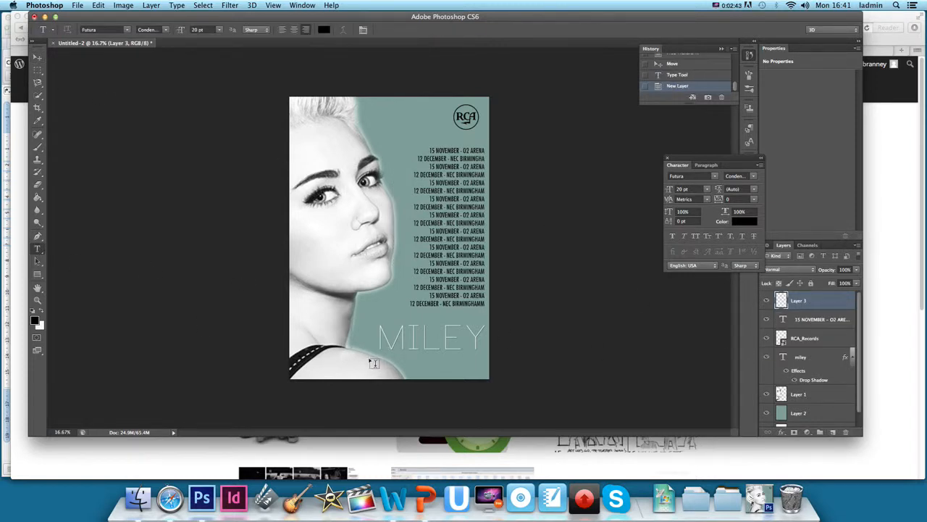
pyautogui.moveTo(369, 362); pyautogui.dragTo(486, 373)
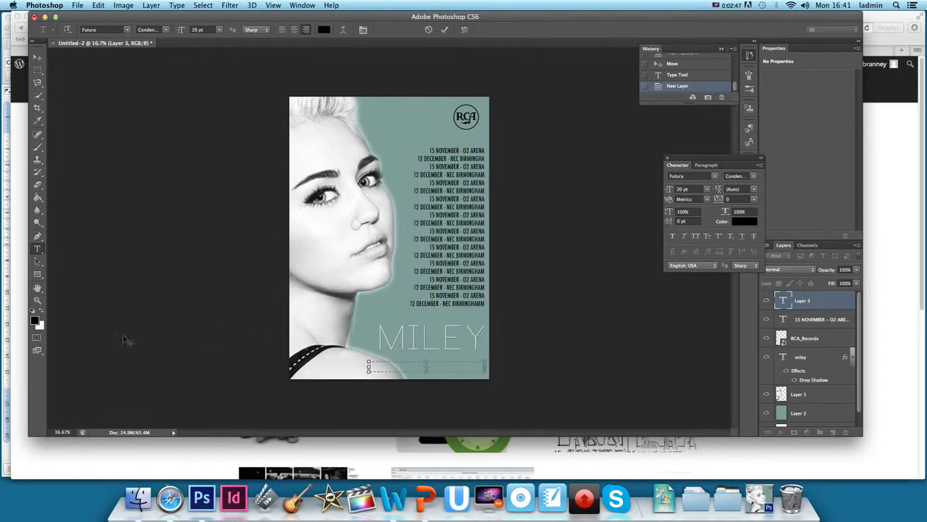
pyautogui.click(42, 314)
pyautogui.click(294, 29)
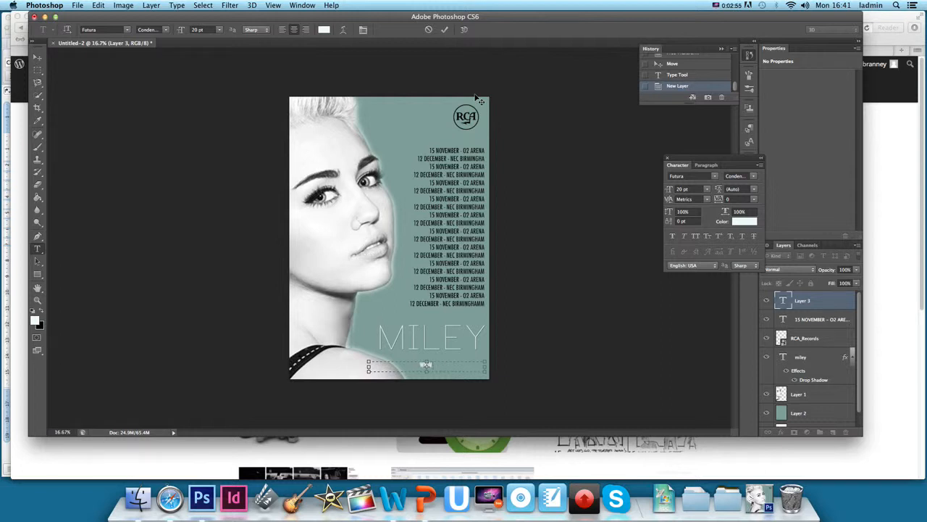
pyautogui.write('.COM')
pyautogui.click(305, 31)
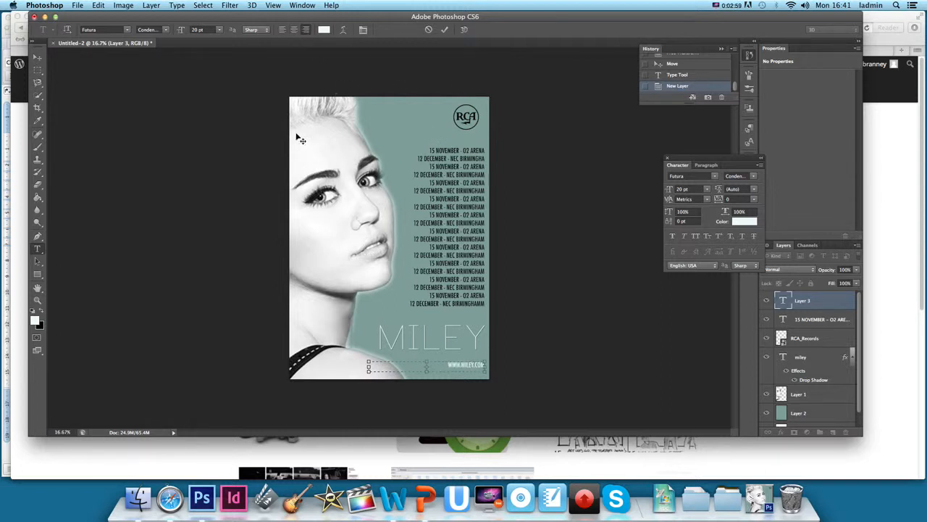
pyautogui.click(37, 56)
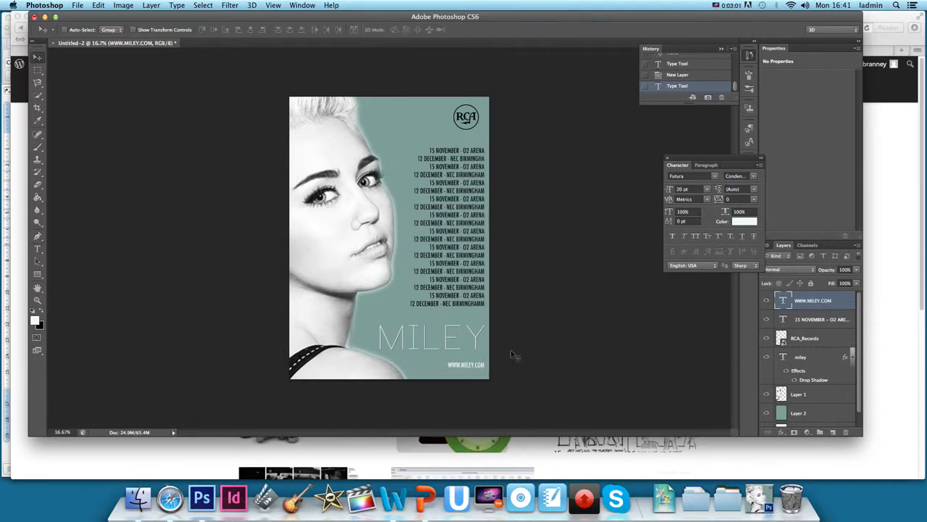
# Nudge the website text slightly right so it aligns with the title's edge
pyautogui.moveTo(477, 367); pyautogui.dragTo(476, 366)
pyautogui.press('super+equal')
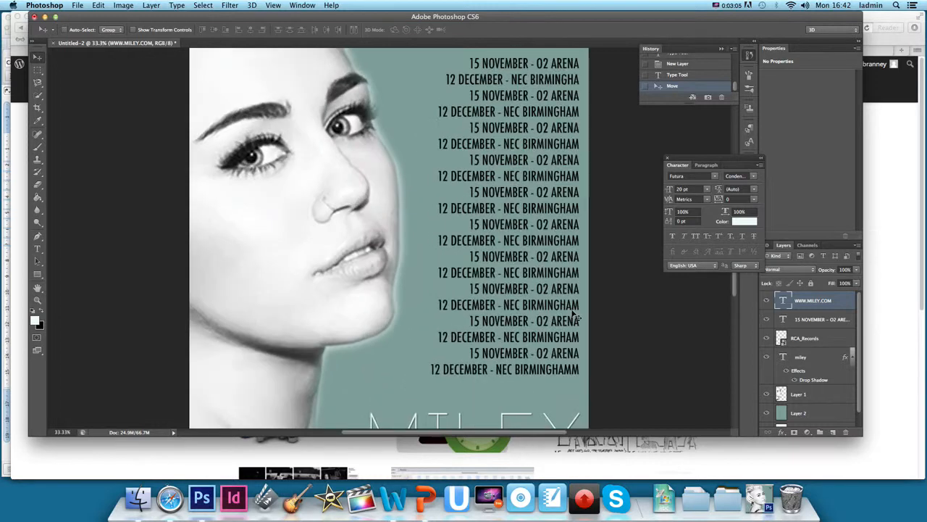
pyautogui.scroll(-5, 579, 321)
pyautogui.scroll(2, 573, 314)
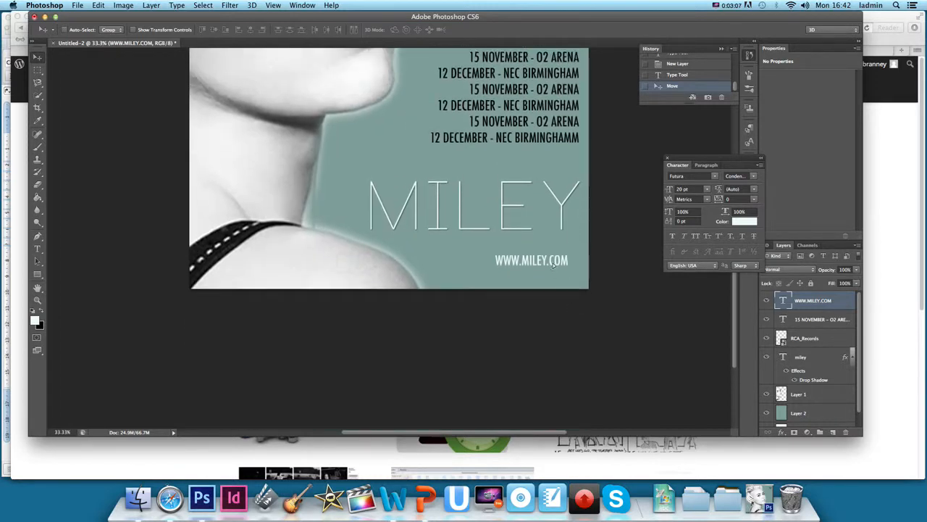
pyautogui.moveTo(553, 266); pyautogui.dragTo(569, 262)
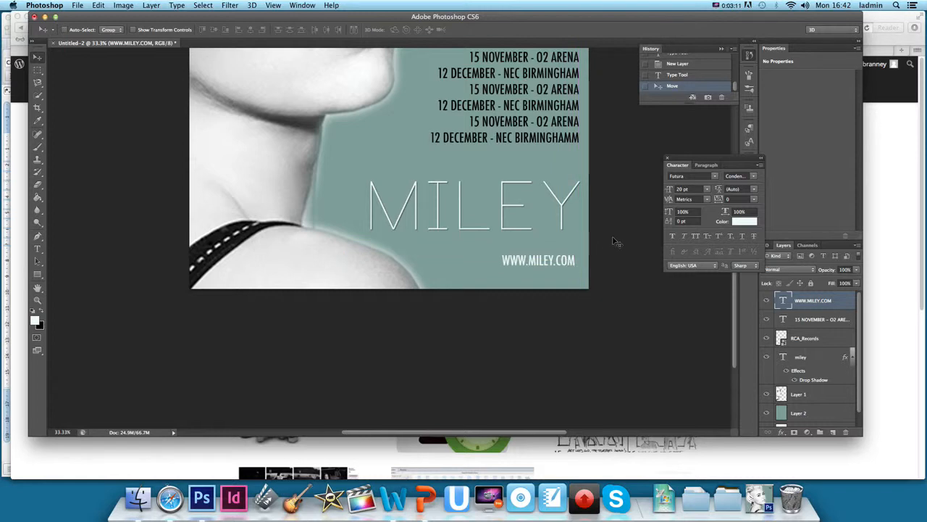
pyautogui.press('super+minus')
pyautogui.press('super+minus')
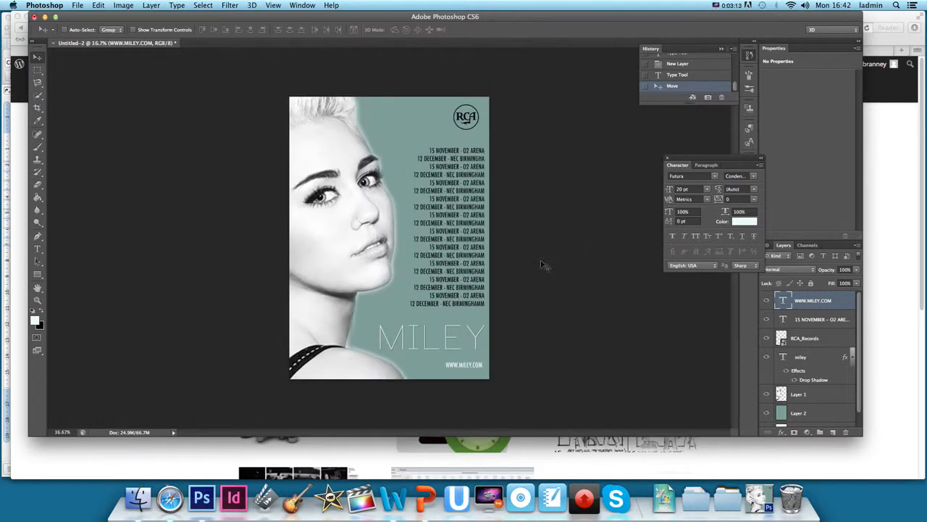
# Switch to Safari, open the QR code image search and view a QR code image at full size
pyautogui.click(170, 498)
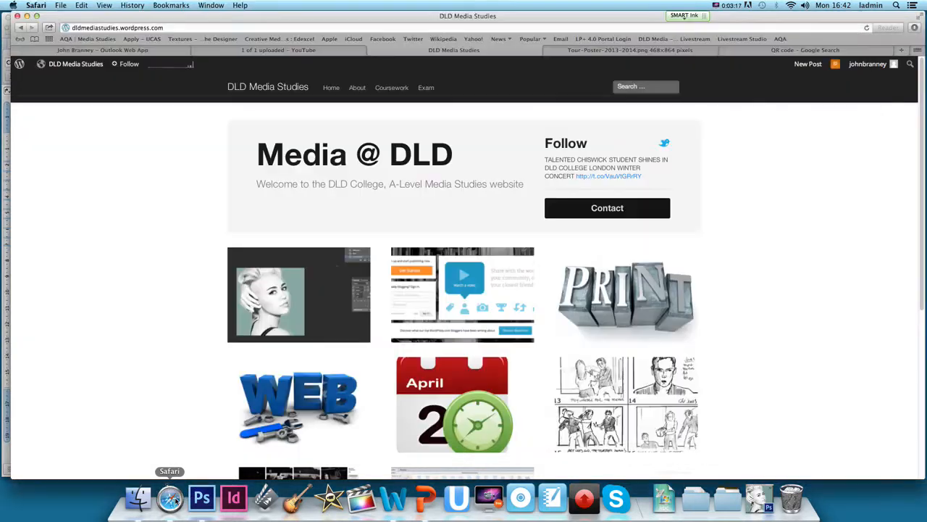
pyautogui.click(758, 51)
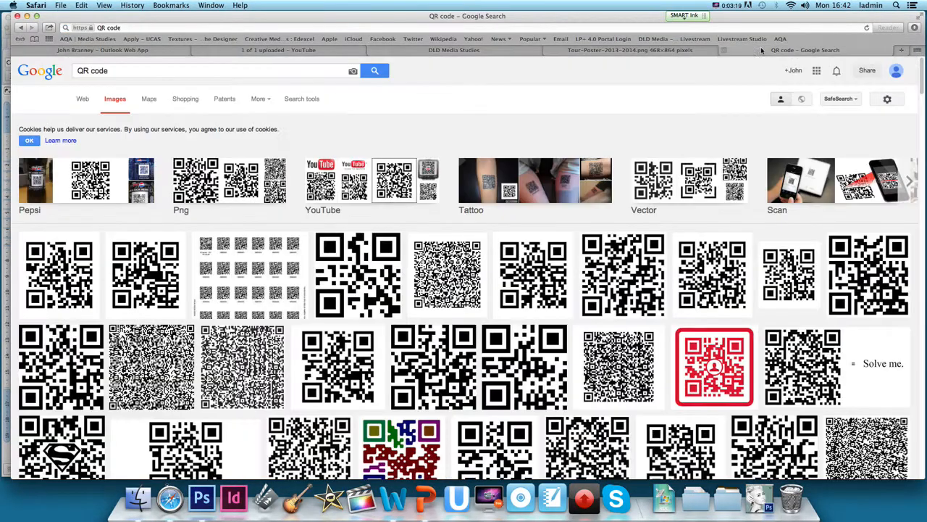
pyautogui.click(61, 275)
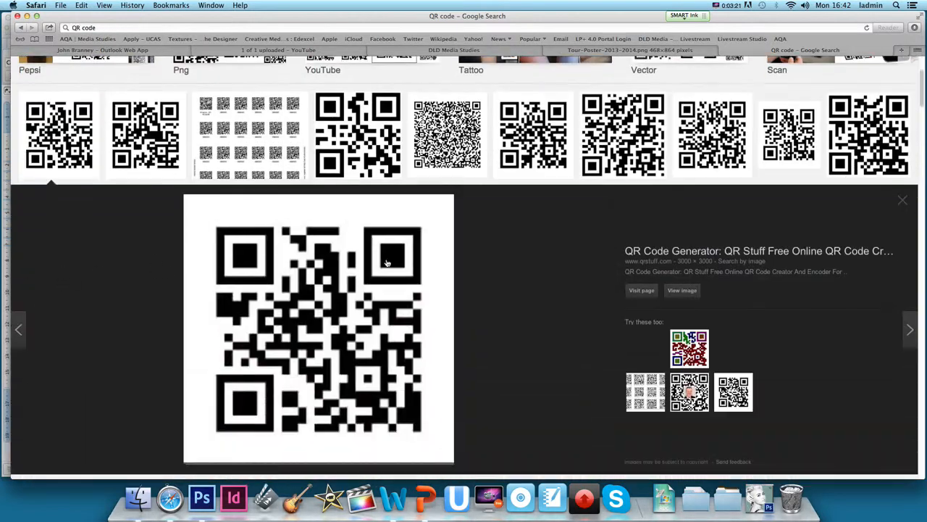
pyautogui.click(685, 293)
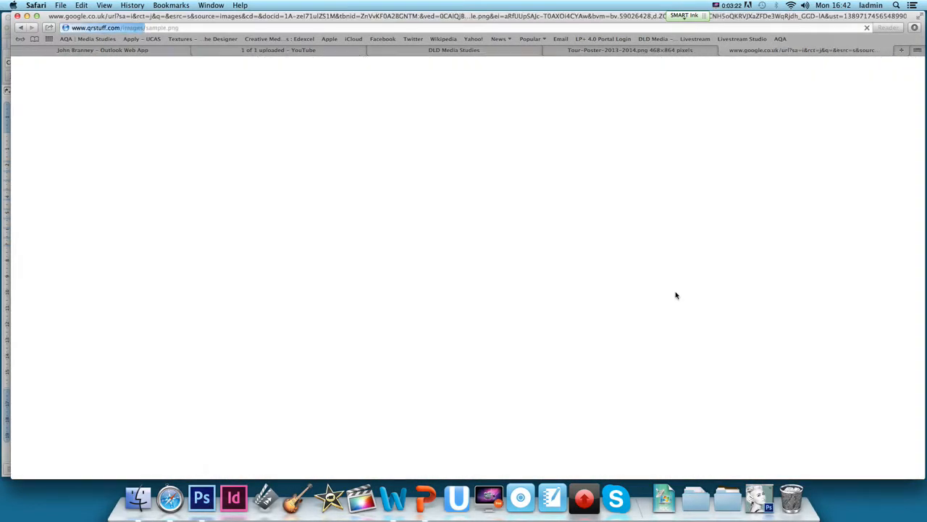
# Save the QR code image to the Desktop under the name QR
pyautogui.rightClick(167, 187)
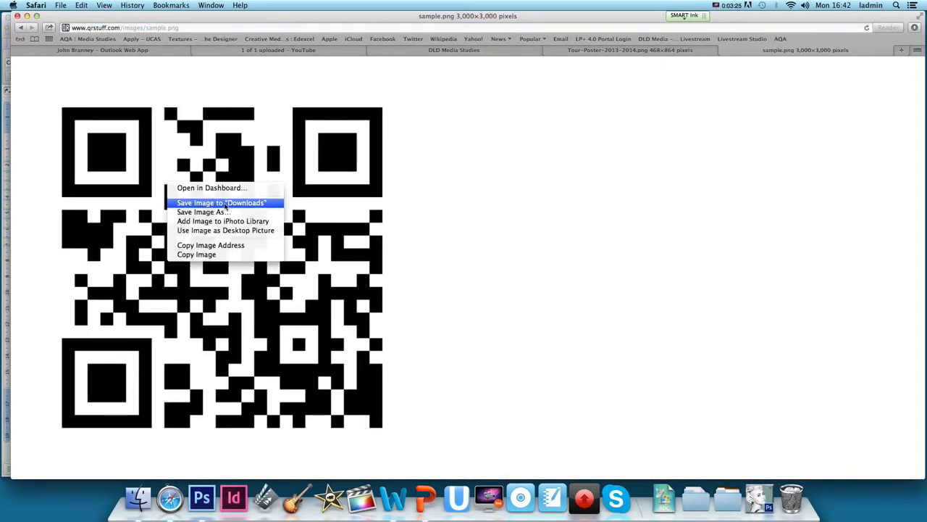
pyautogui.click(235, 213)
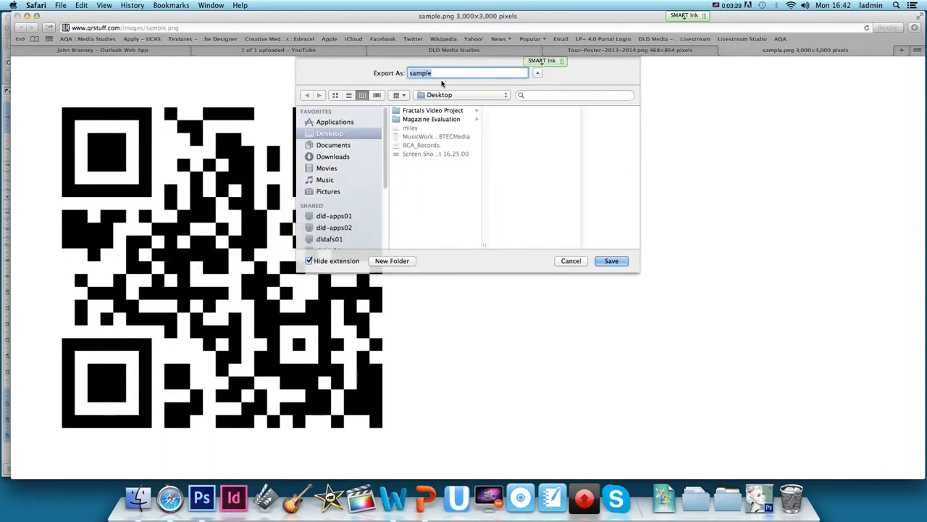
pyautogui.write('QR')
pyautogui.click(612, 258)
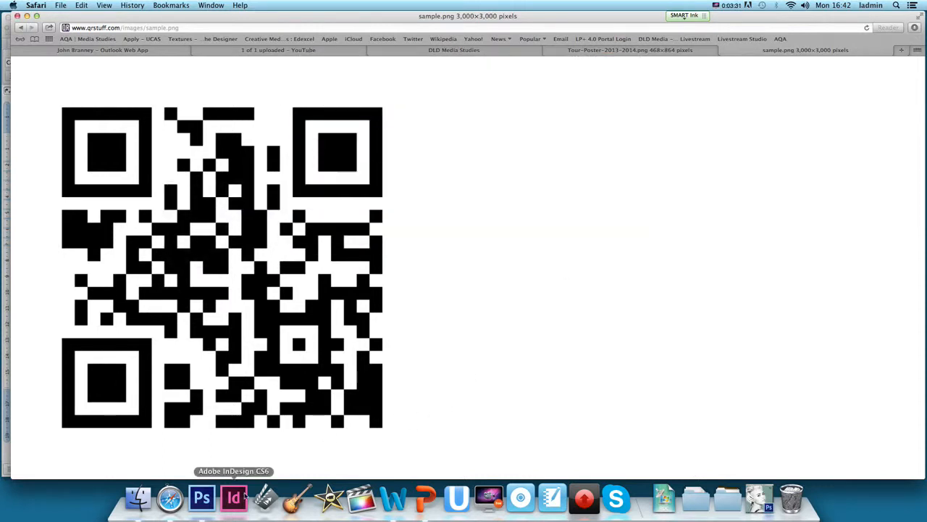
# Return to Photoshop, place the QR file into the poster and scale it down to about 12%
pyautogui.click(201, 497)
pyautogui.click(78, 5)
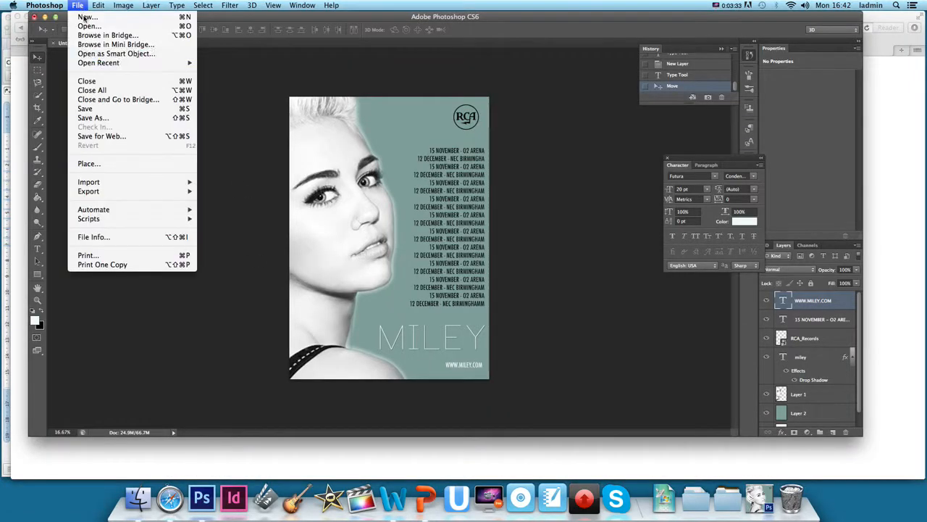
pyautogui.click(149, 161)
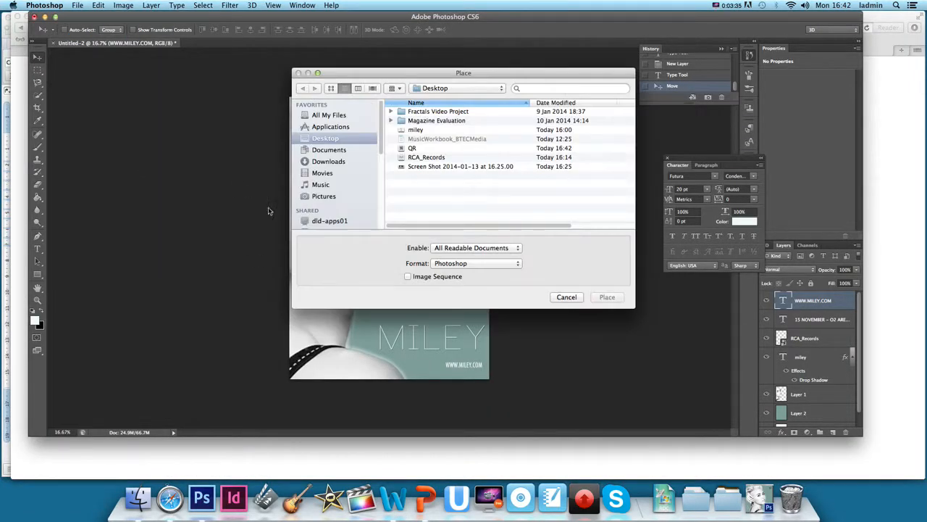
pyautogui.doubleClick(412, 151)
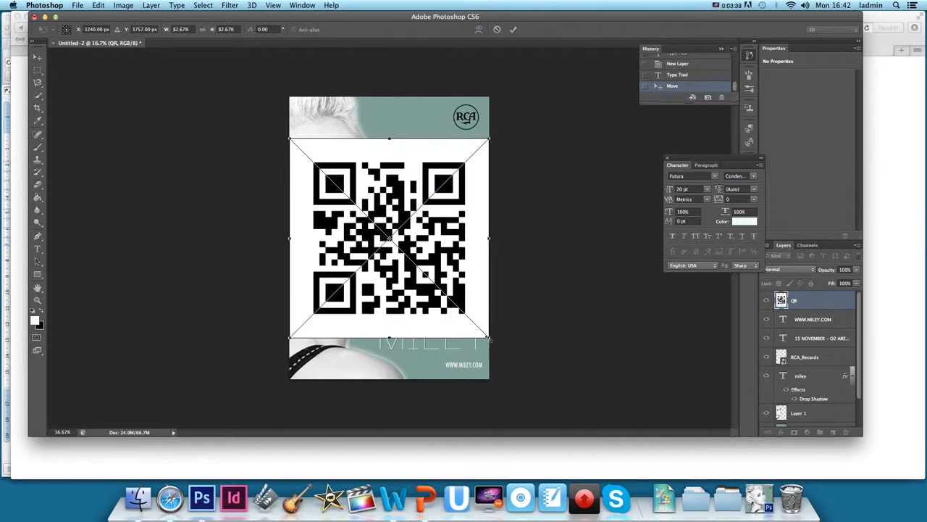
pyautogui.moveTo(490, 338); pyautogui.dragTo(316, 165)
pyautogui.click(38, 58)
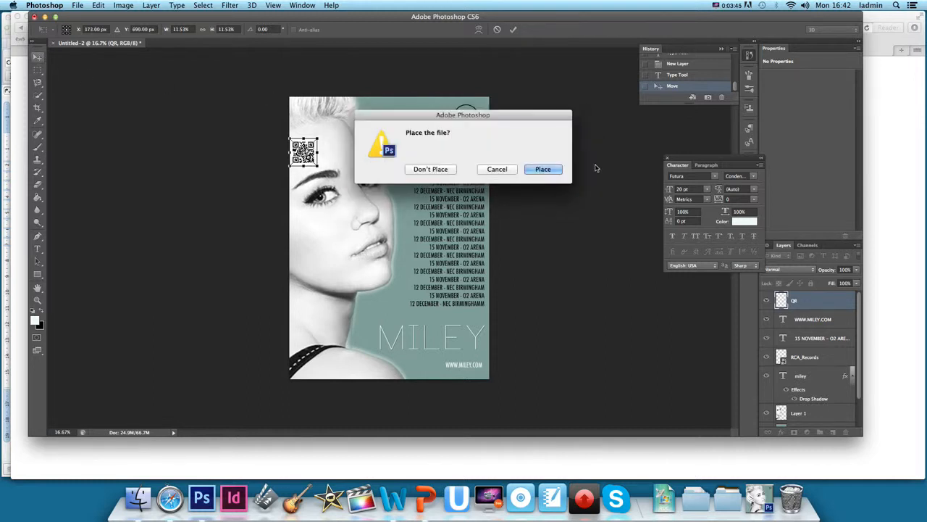
pyautogui.click(548, 169)
# Move the QR code to the poster's lower-left corner
pyautogui.moveTo(319, 156); pyautogui.dragTo(324, 120)
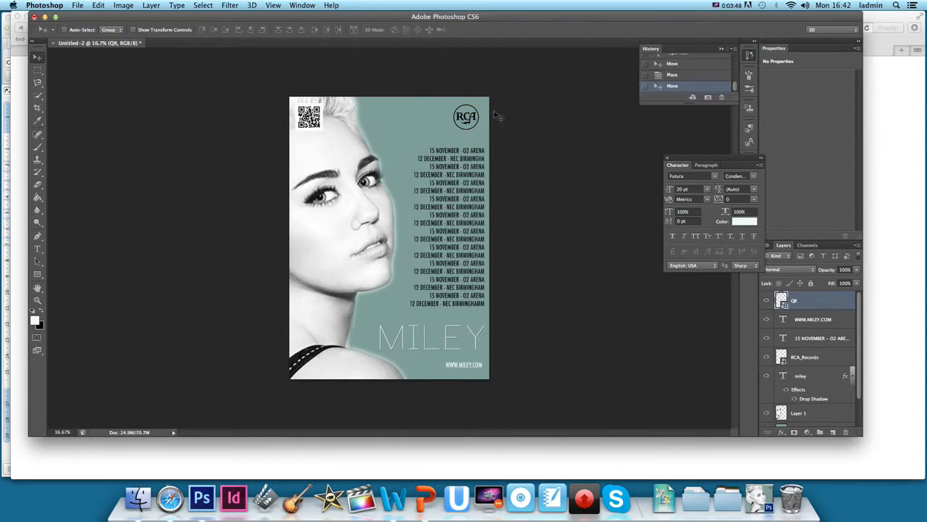
pyautogui.moveTo(327, 125); pyautogui.dragTo(319, 355)
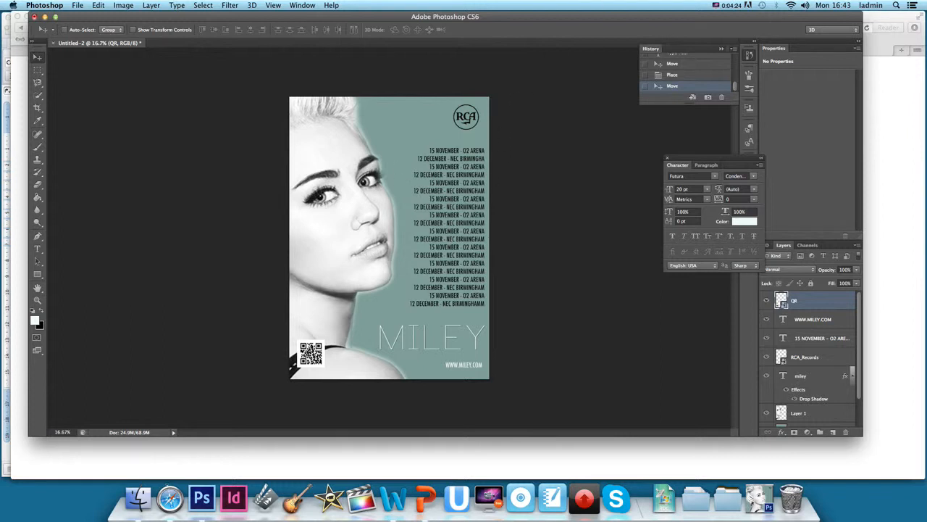
pyautogui.click(732, 7)
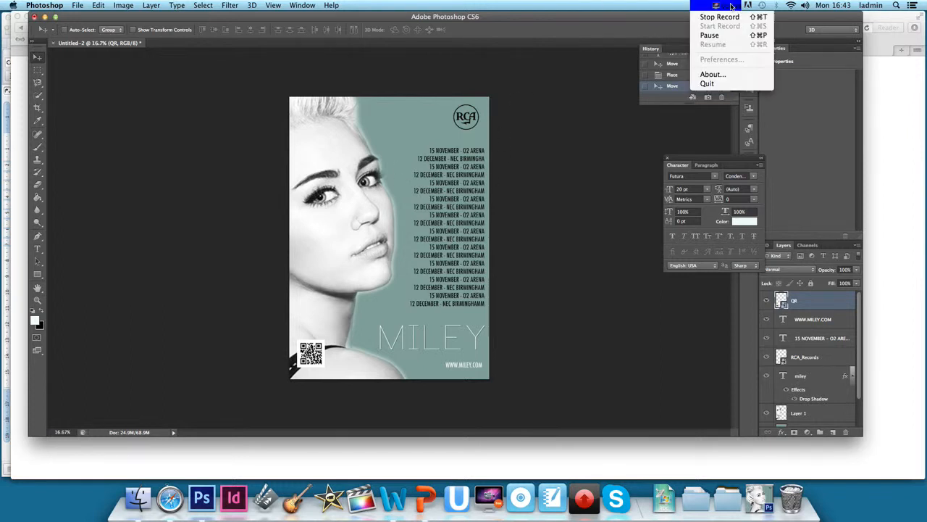